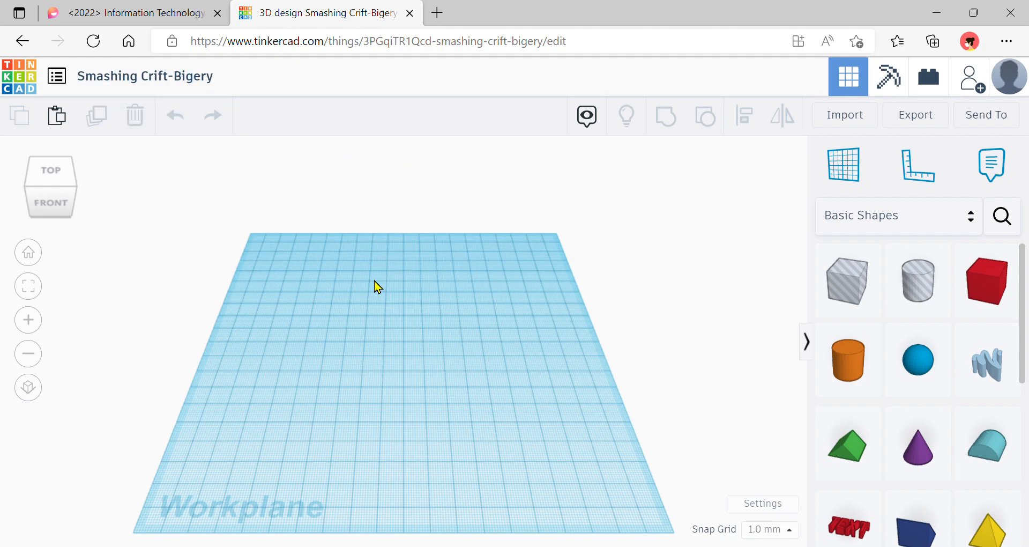
- Rename the design as "Jibbitz - Name"
{"action": "left_click", "coordinate": [176, 80]}
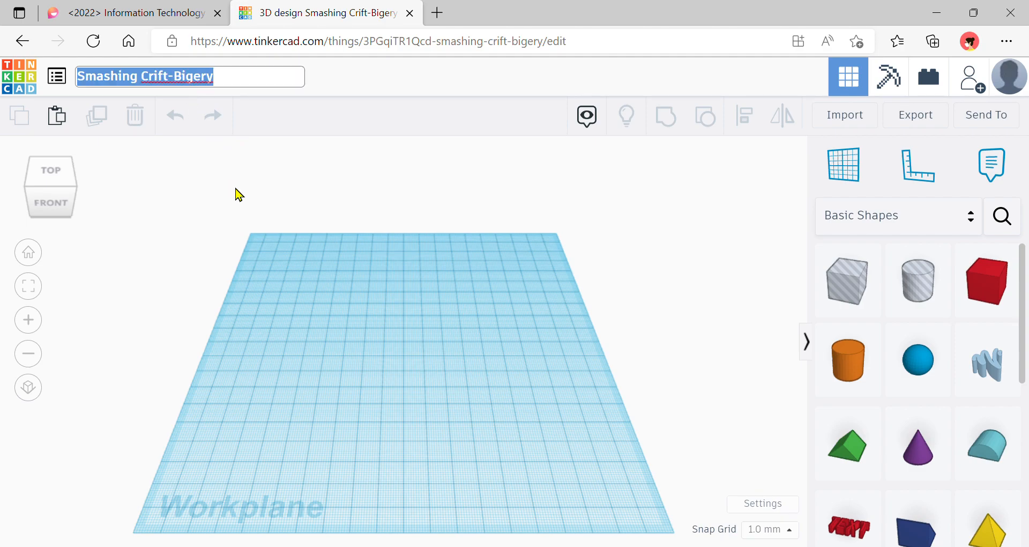
{"action": "type", "text": "Jibbitz - Name"}
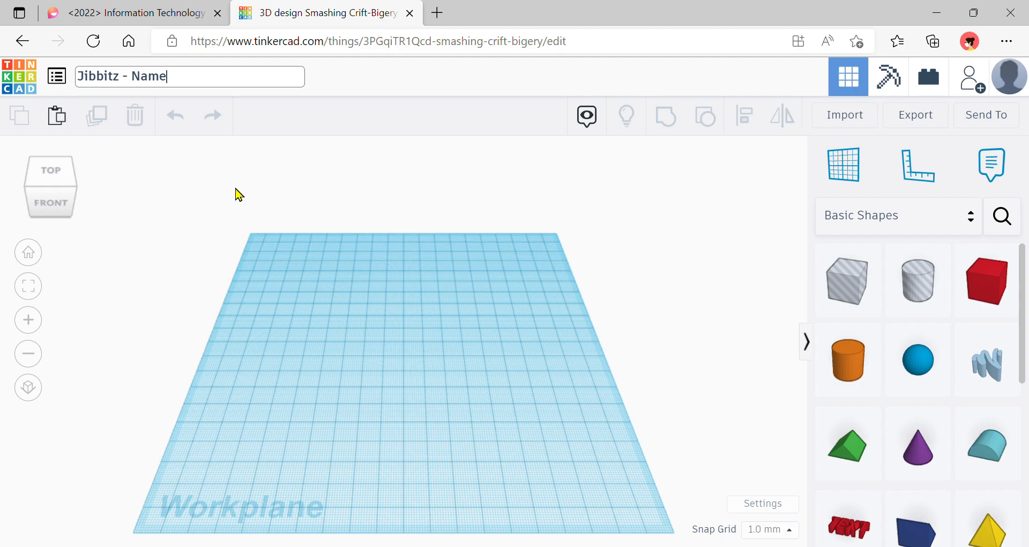
{"action": "left_click", "coordinate": [399, 265]}
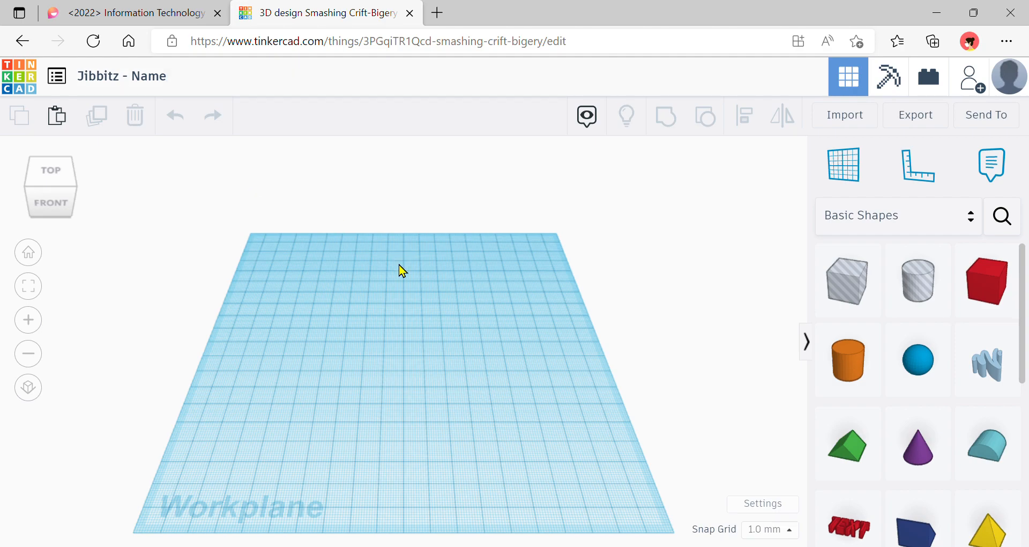
- Place a solid cylinder near the middle of the workplane and set its base width and length to 15 mm each
{"action": "left_click_drag", "start_coordinate": [874, 359], "coordinate": [394, 362]}
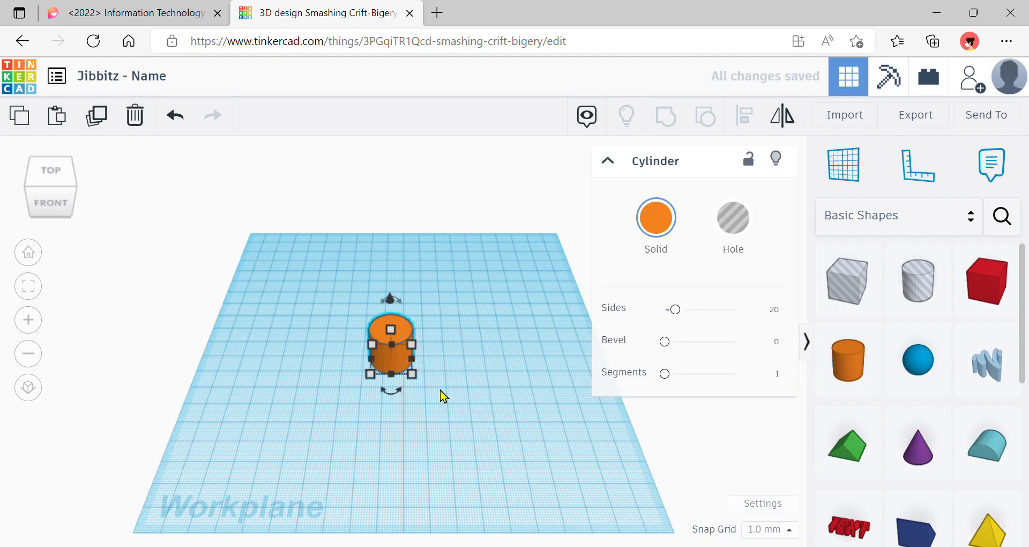
{"action": "scroll", "coordinate": [438, 396], "scroll_direction": "up", "scroll_amount": 3}
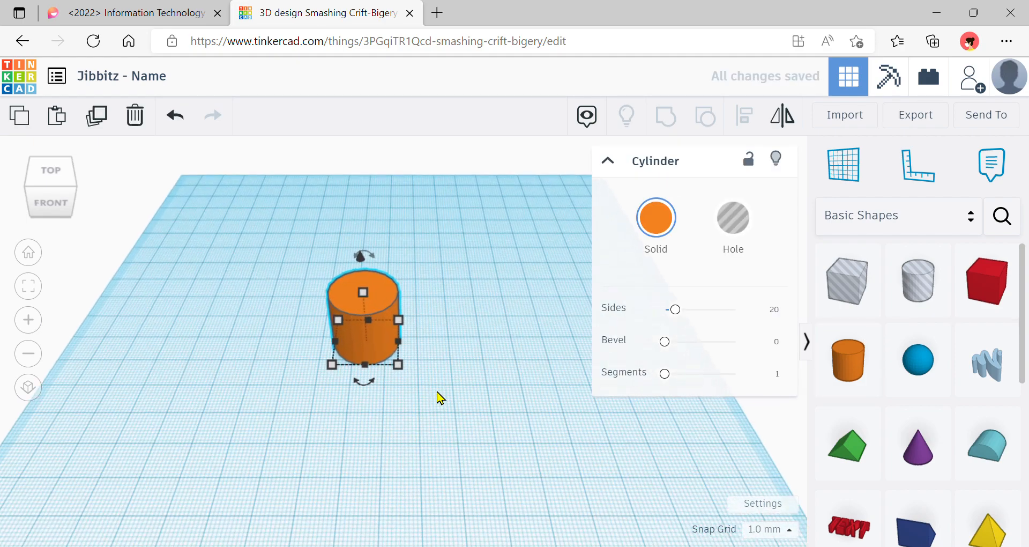
{"action": "mouse_move", "coordinate": [398, 365]}
{"action": "left_click", "coordinate": [375, 437]}
{"action": "type", "text": "15"}
{"action": "key", "text": "Return"}
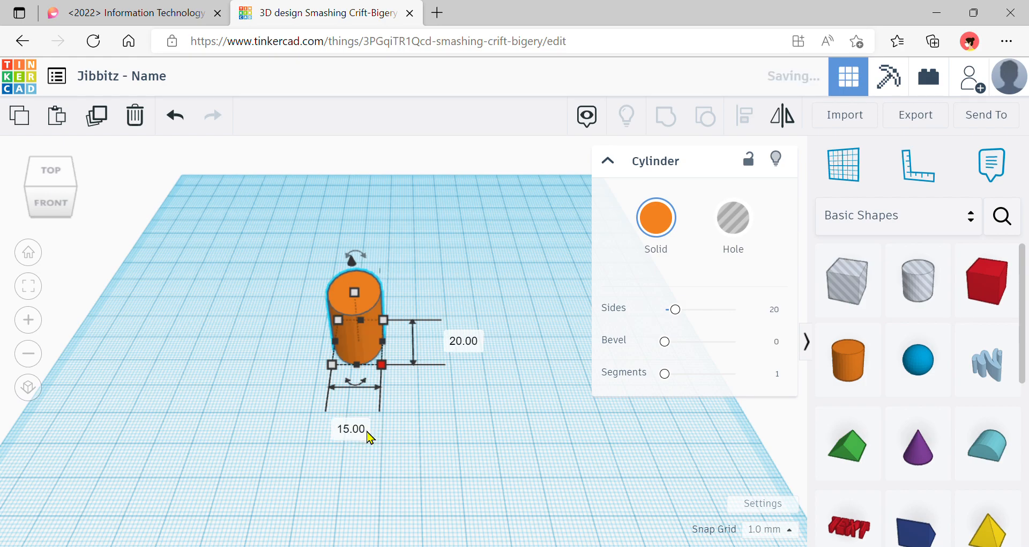
{"action": "left_click", "coordinate": [467, 343]}
{"action": "type", "text": "1"}
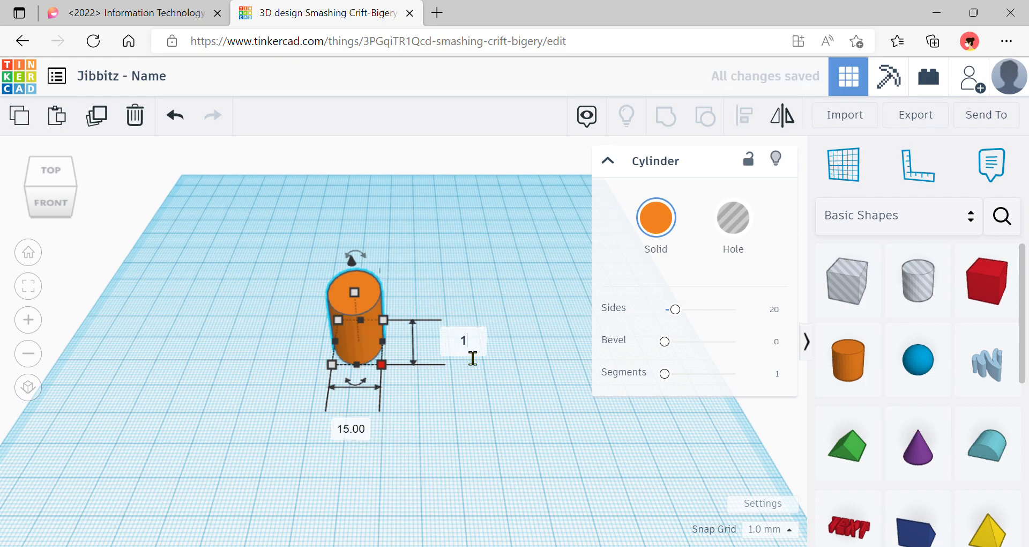
{"action": "type", "text": "5"}
{"action": "key", "text": "Return"}
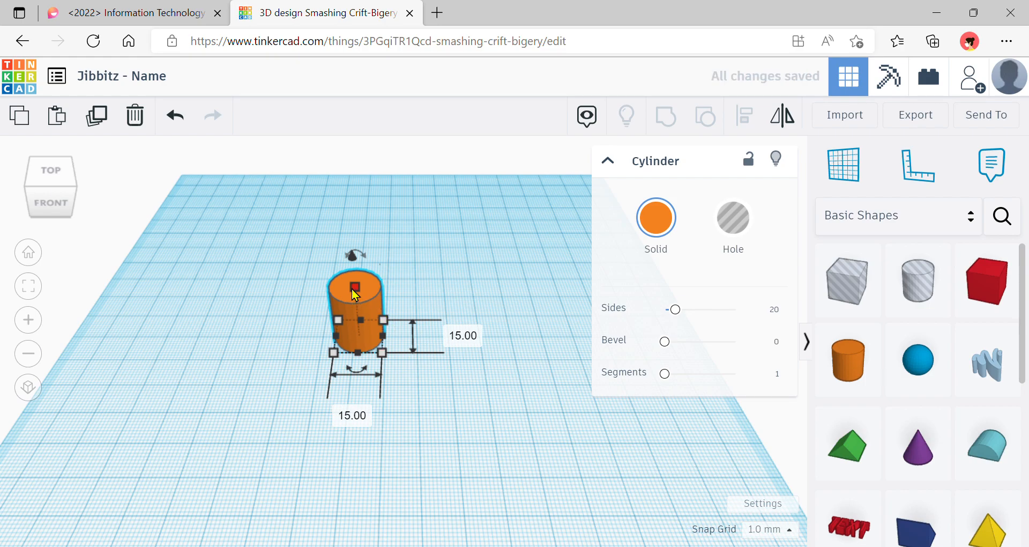
- Set the cylinder's height to 3 mm to make a flat disc
{"action": "mouse_move", "coordinate": [355, 294]}
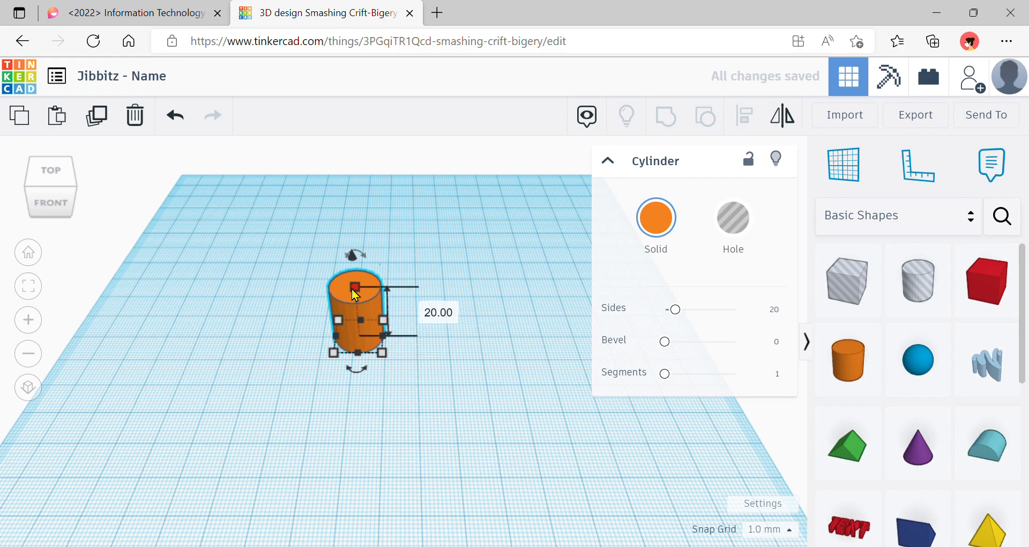
{"action": "left_click", "coordinate": [444, 321]}
{"action": "type", "text": "3"}
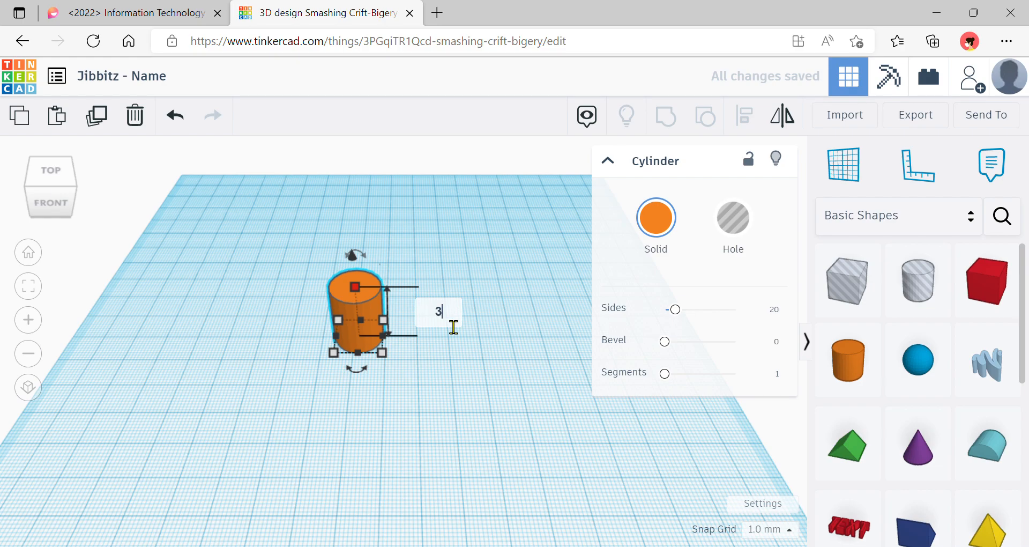
{"action": "key", "text": "Return"}
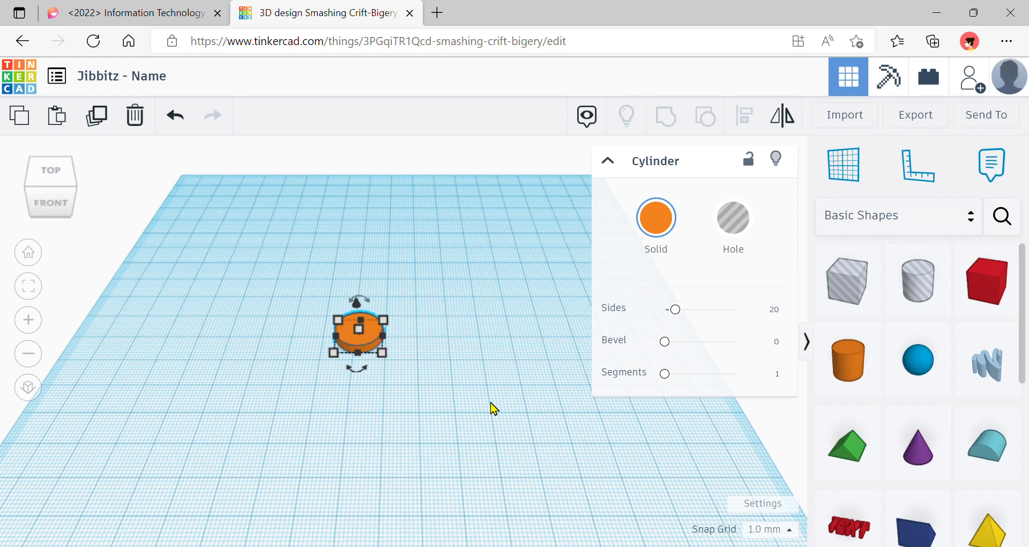
- Set a new workplane on the disc's top face and place a second solid cylinder on it
{"action": "left_click", "coordinate": [842, 169]}
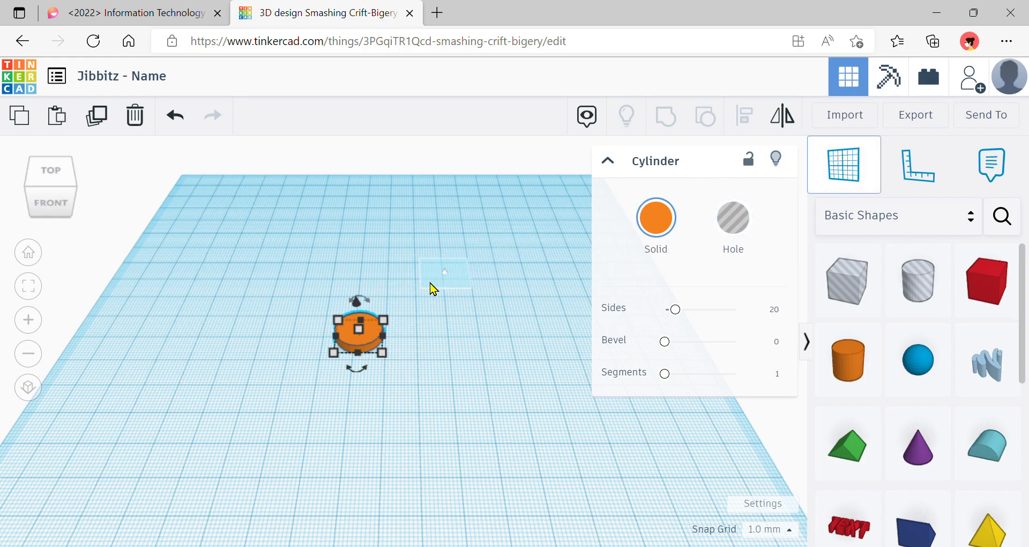
{"action": "left_click", "coordinate": [360, 333]}
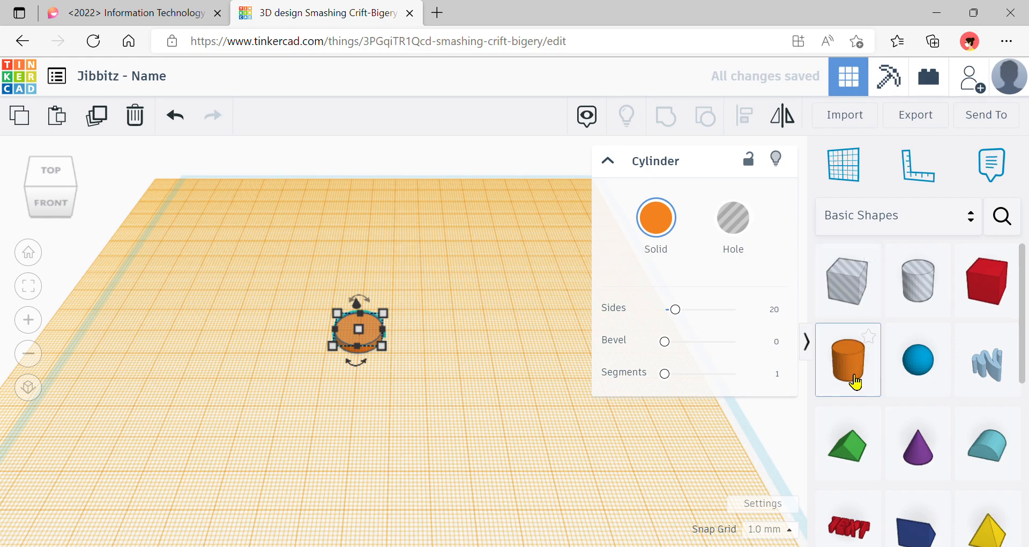
{"action": "left_click_drag", "start_coordinate": [856, 382], "coordinate": [362, 330]}
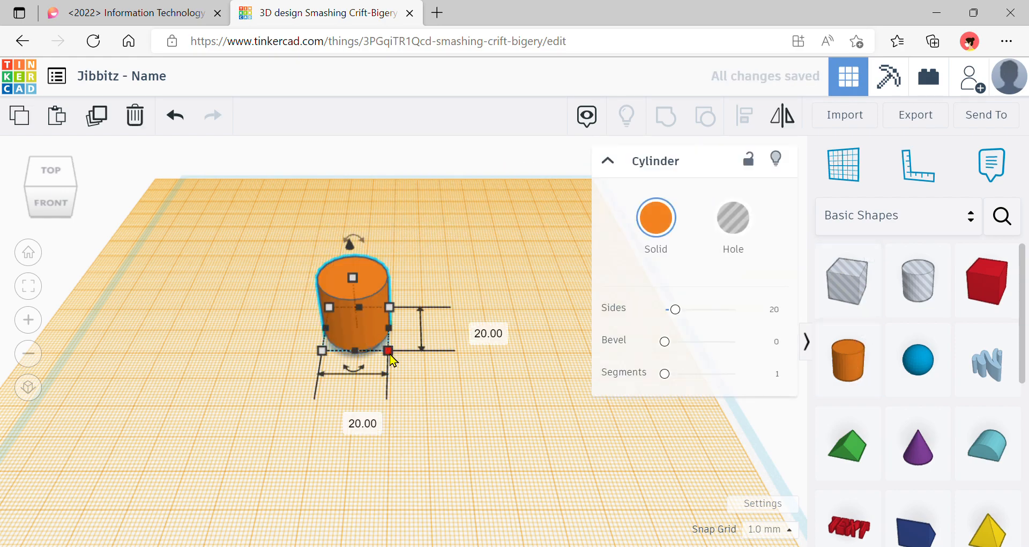
- Size the second cylinder to 8 mm wide, 8 mm long and 10 mm high
{"action": "left_click", "coordinate": [350, 419]}
{"action": "type", "text": "8"}
{"action": "key", "text": "Tab"}
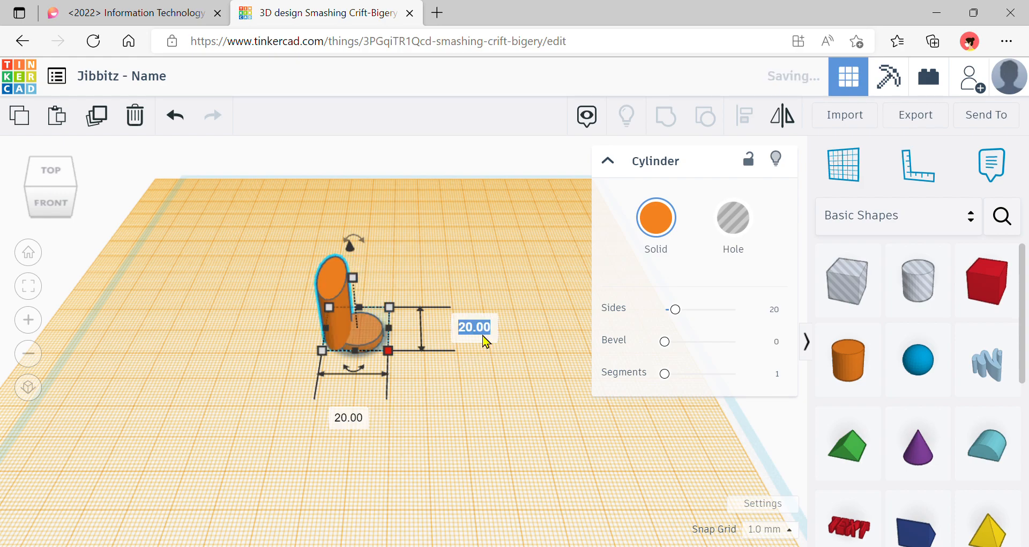
{"action": "type", "text": "8"}
{"action": "key", "text": "Return"}
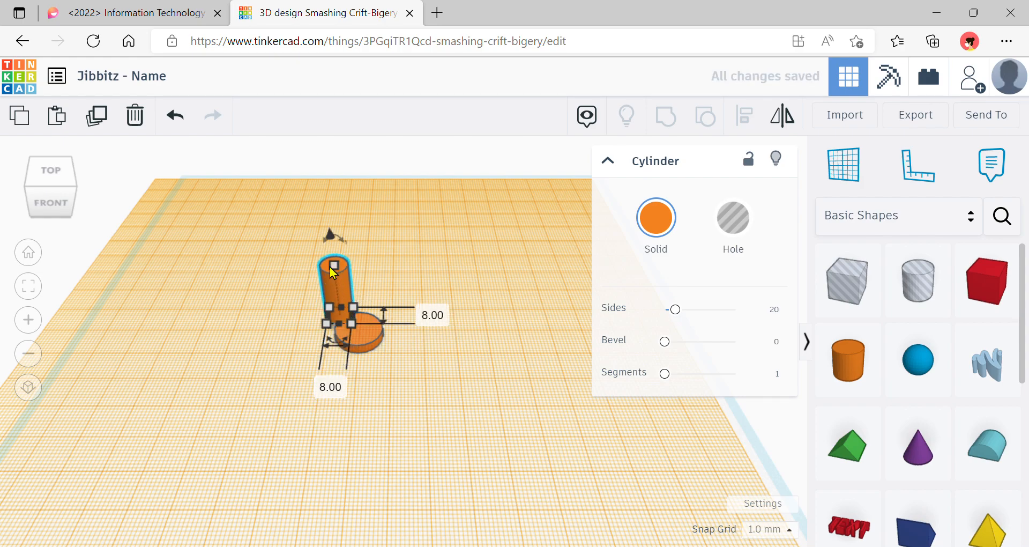
{"action": "mouse_move", "coordinate": [333, 266]}
{"action": "left_click", "coordinate": [436, 299]}
{"action": "type", "text": "10"}
{"action": "key", "text": "Return"}
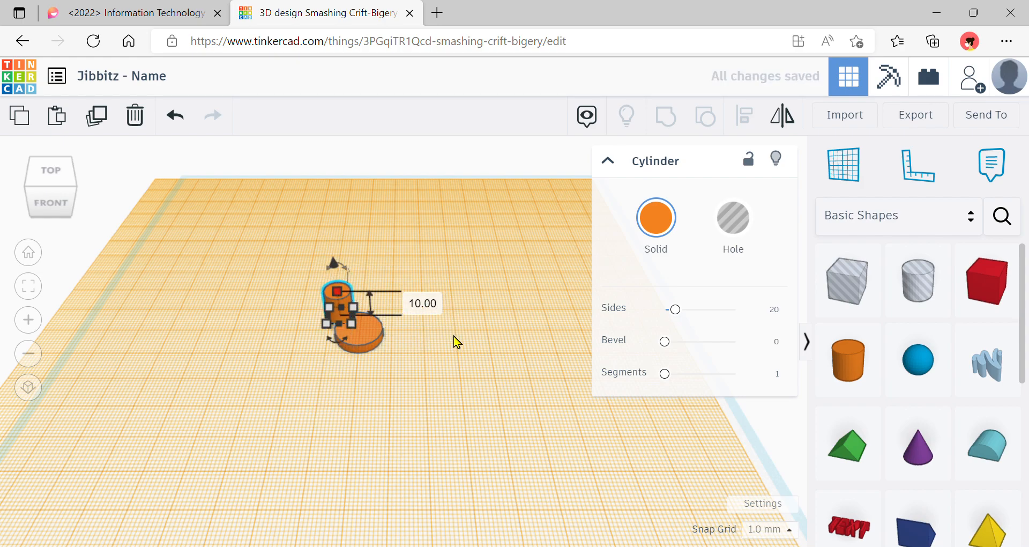
- Set a new workplane on the narrow cylinder's top face and place a third solid cylinder there
{"action": "left_click", "coordinate": [449, 370]}
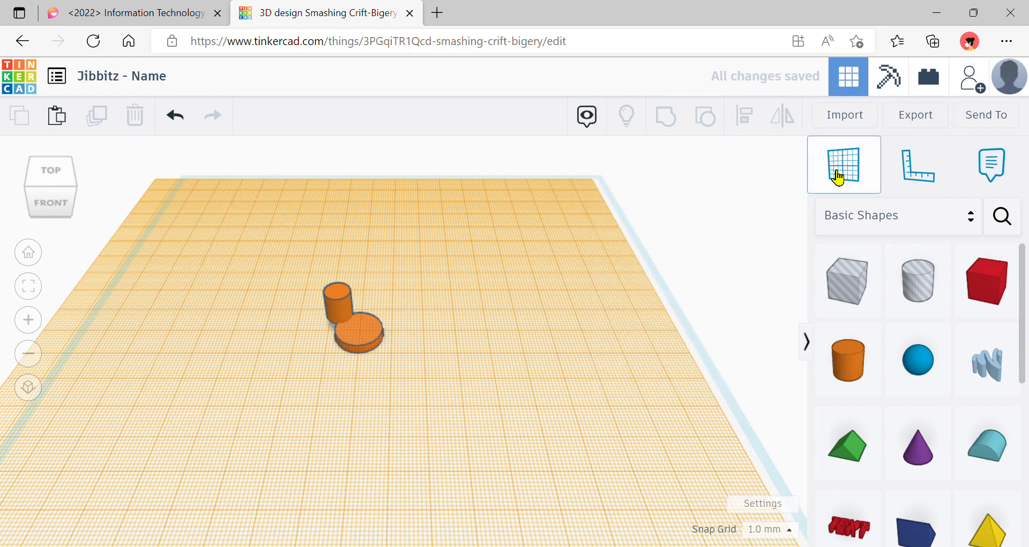
{"action": "left_click", "coordinate": [338, 294]}
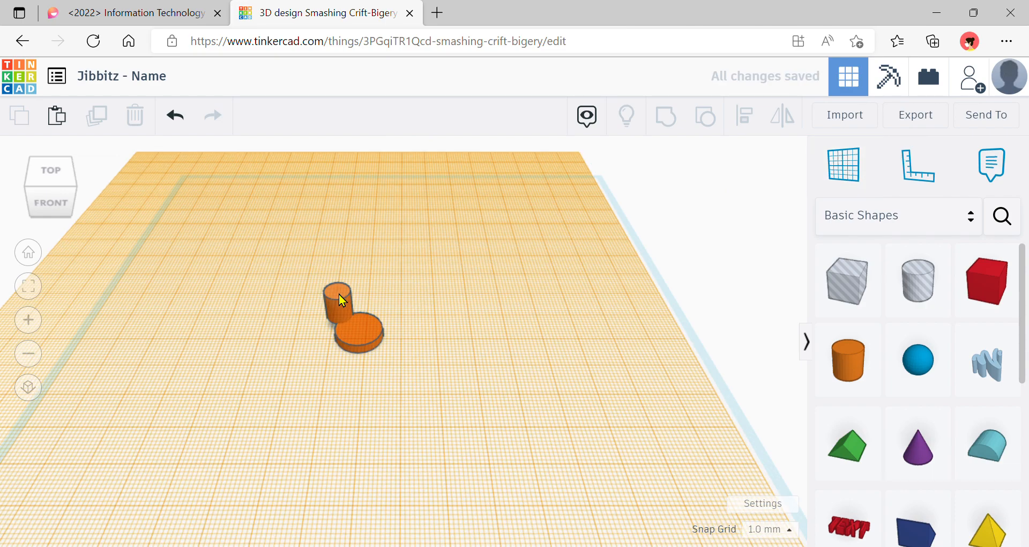
{"action": "left_click_drag", "start_coordinate": [852, 370], "coordinate": [335, 292]}
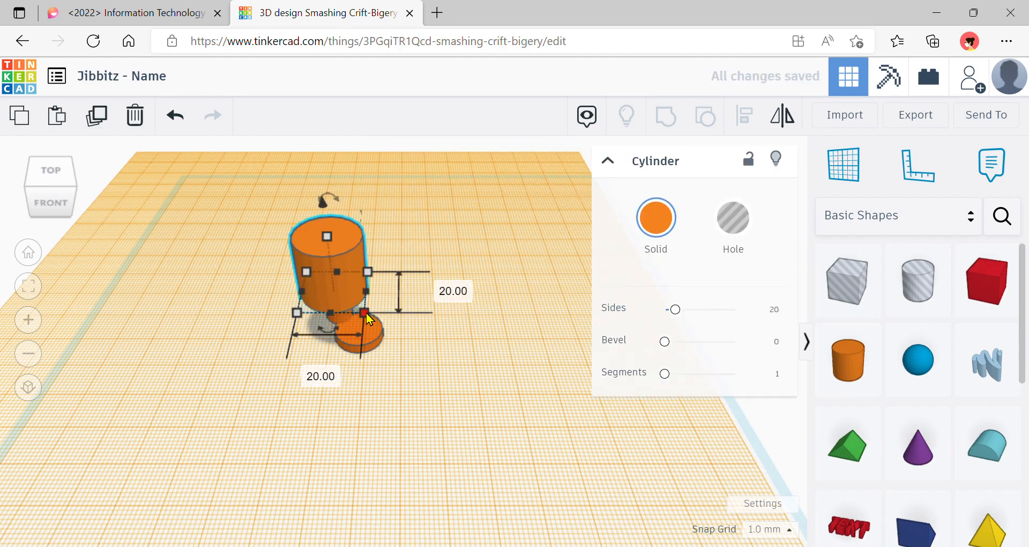
- Size the third cylinder to 15 mm wide, 15 mm long and 5 mm high
{"action": "left_click", "coordinate": [332, 378]}
{"action": "type", "text": "15"}
{"action": "left_click", "coordinate": [454, 298]}
{"action": "type", "text": "15"}
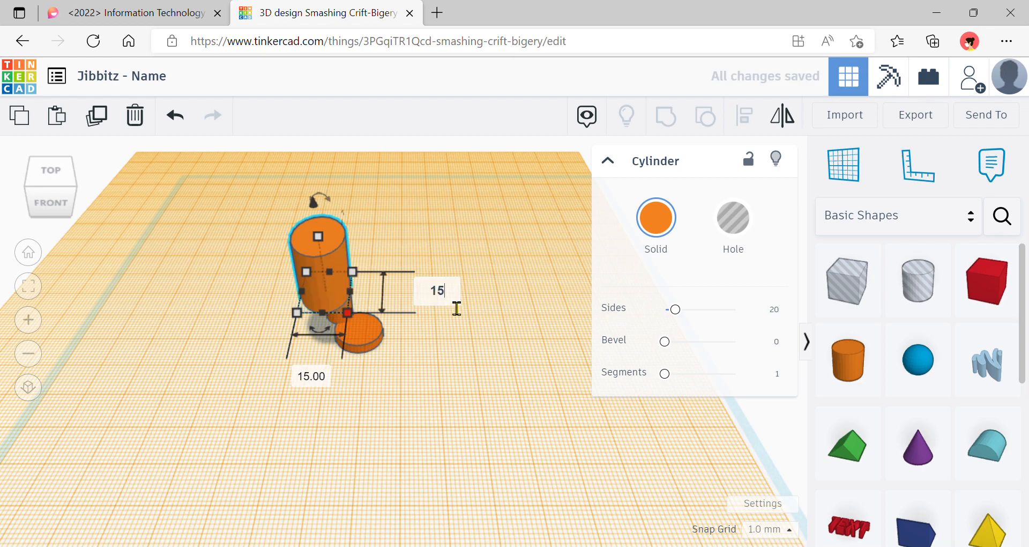
{"action": "key", "text": "Return"}
{"action": "left_click", "coordinate": [425, 270]}
{"action": "type", "text": "5"}
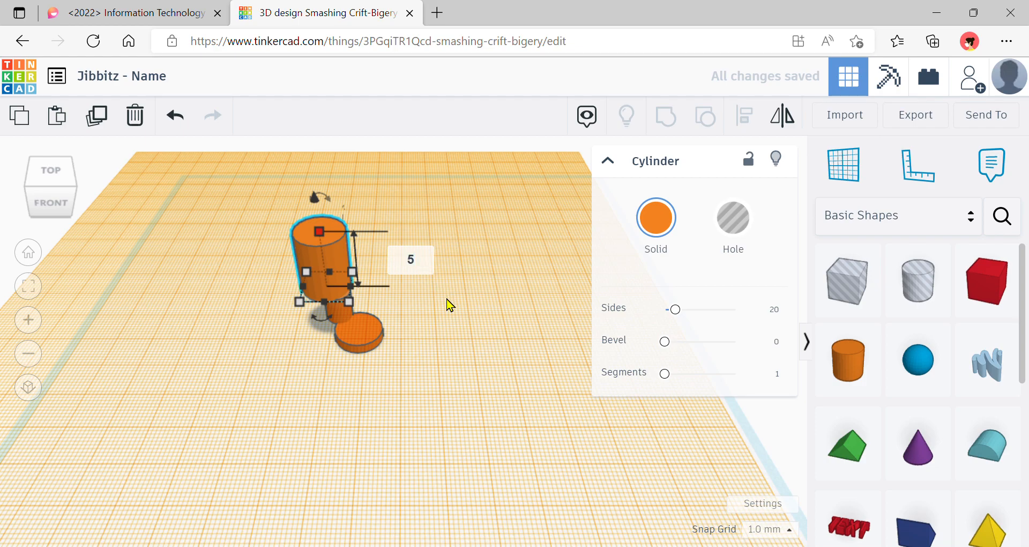
{"action": "key", "text": "Return"}
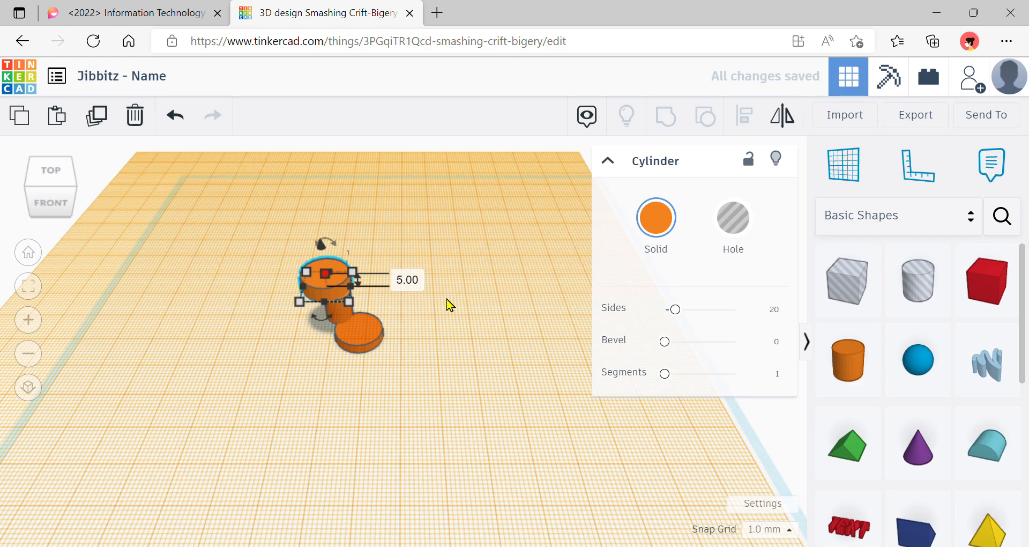
- Return the workplane to the base grid and align all three cylinders to their centers in both horizontal directions
{"action": "left_click", "coordinate": [847, 168]}
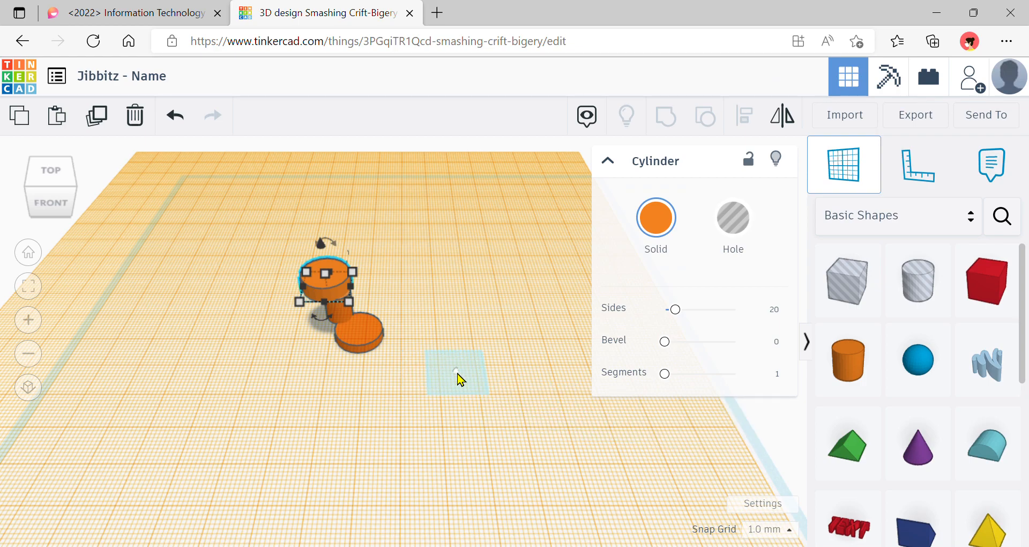
{"action": "left_click", "coordinate": [459, 378]}
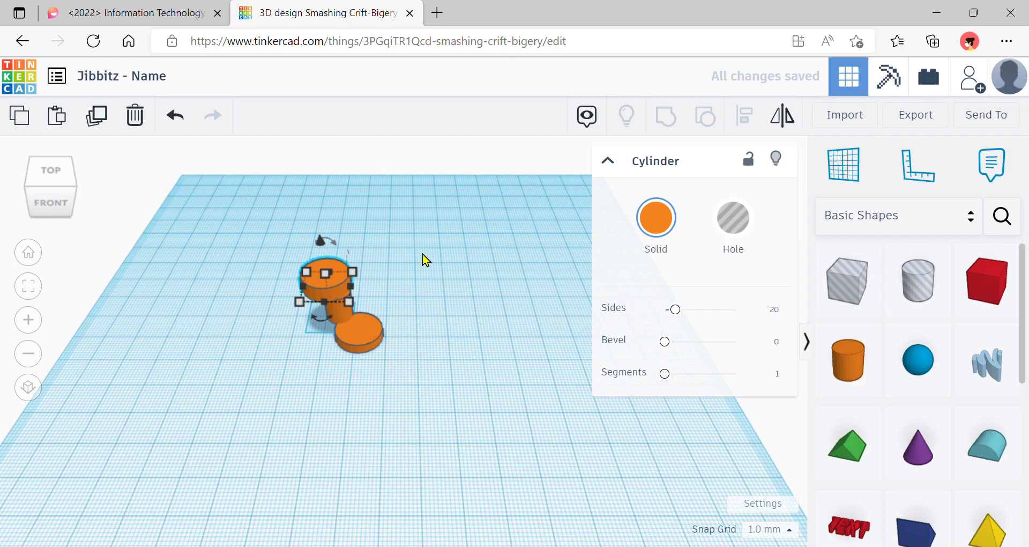
{"action": "left_click_drag", "start_coordinate": [271, 220], "coordinate": [403, 378]}
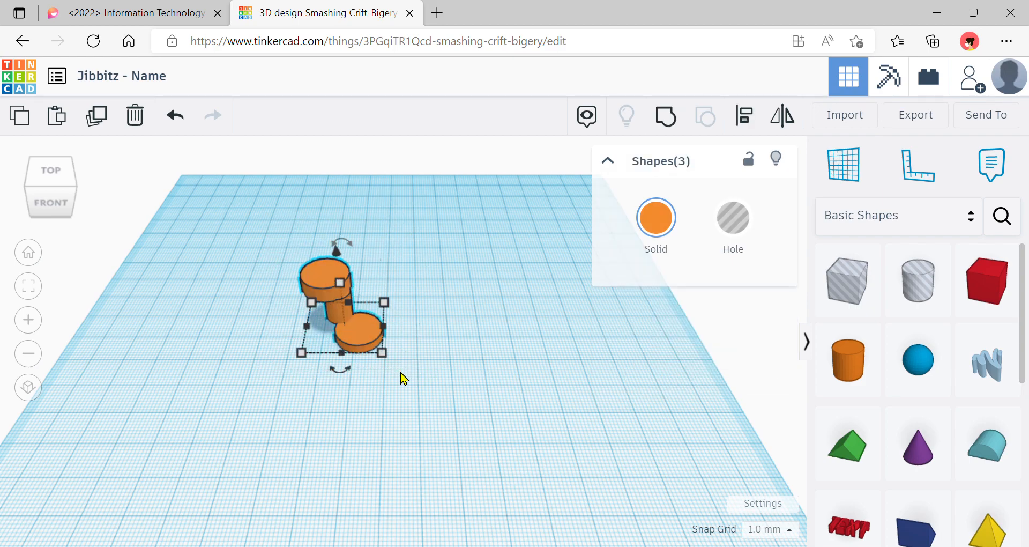
{"action": "left_click", "coordinate": [754, 125]}
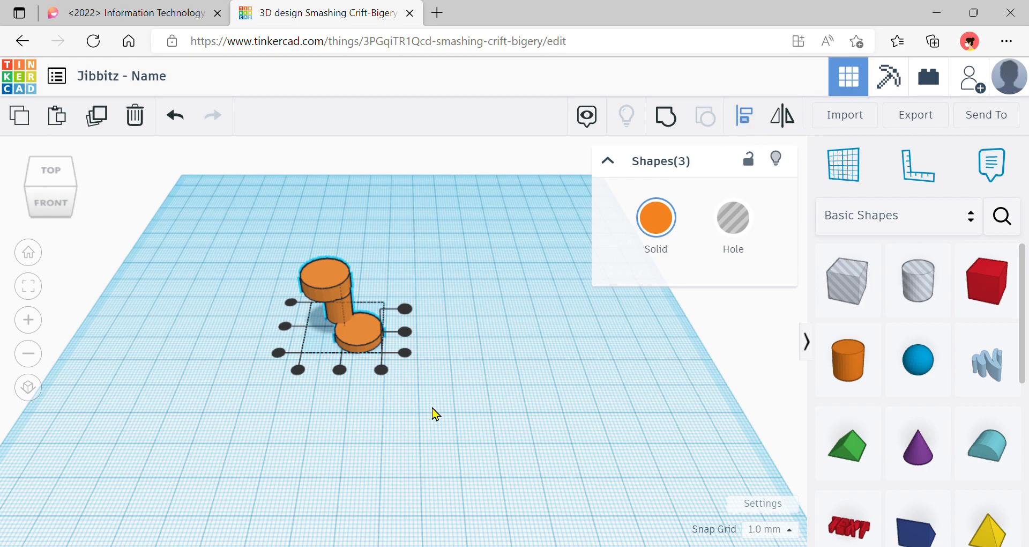
{"action": "left_click", "coordinate": [340, 370]}
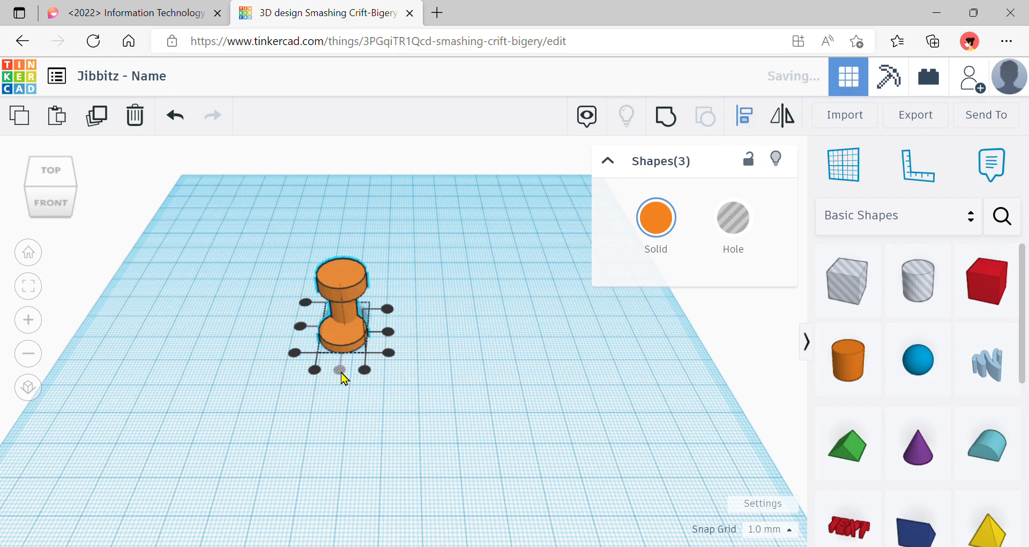
{"action": "left_click", "coordinate": [302, 327]}
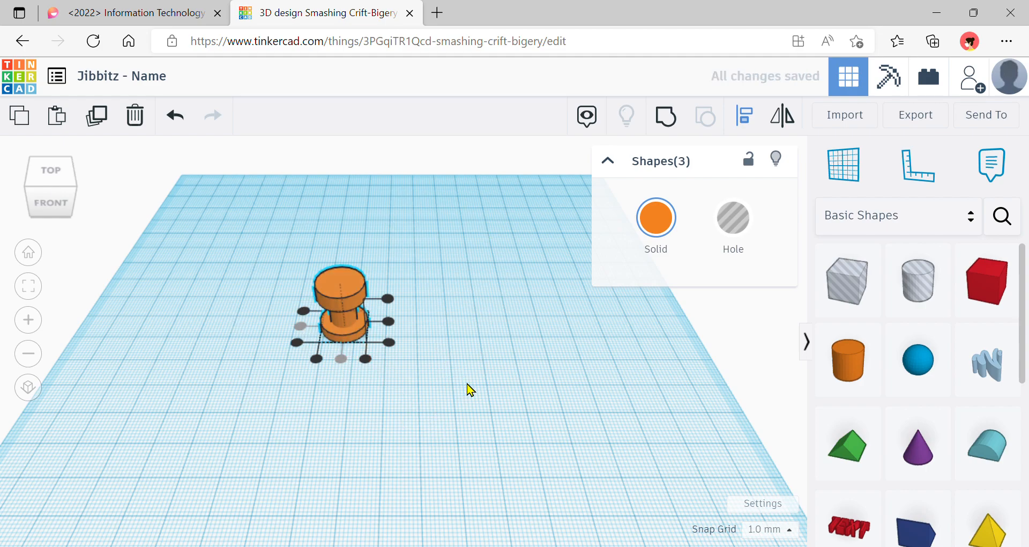
- Group the three aligned cylinders into one shape and color it with the black preset
{"action": "left_click", "coordinate": [676, 120]}
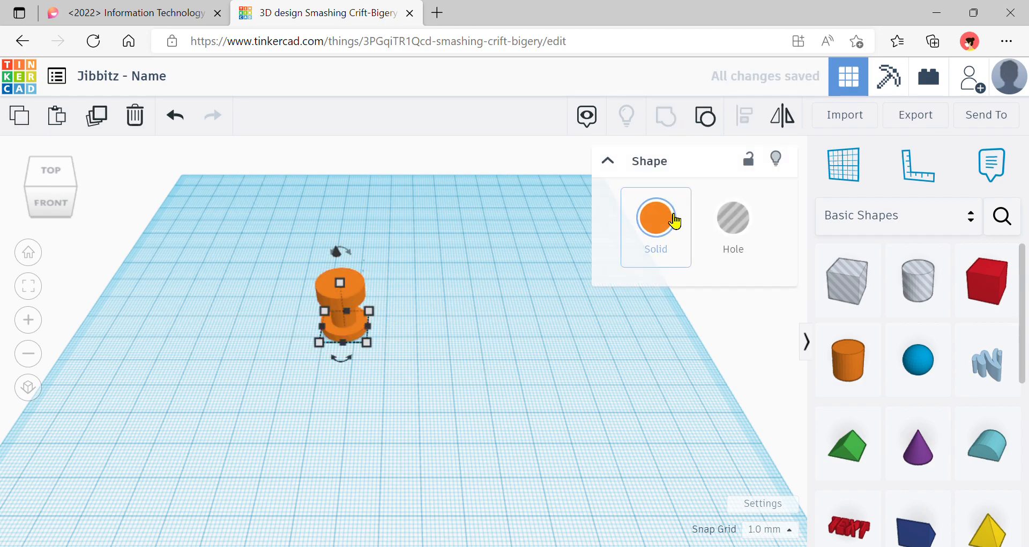
{"action": "left_click", "coordinate": [670, 217]}
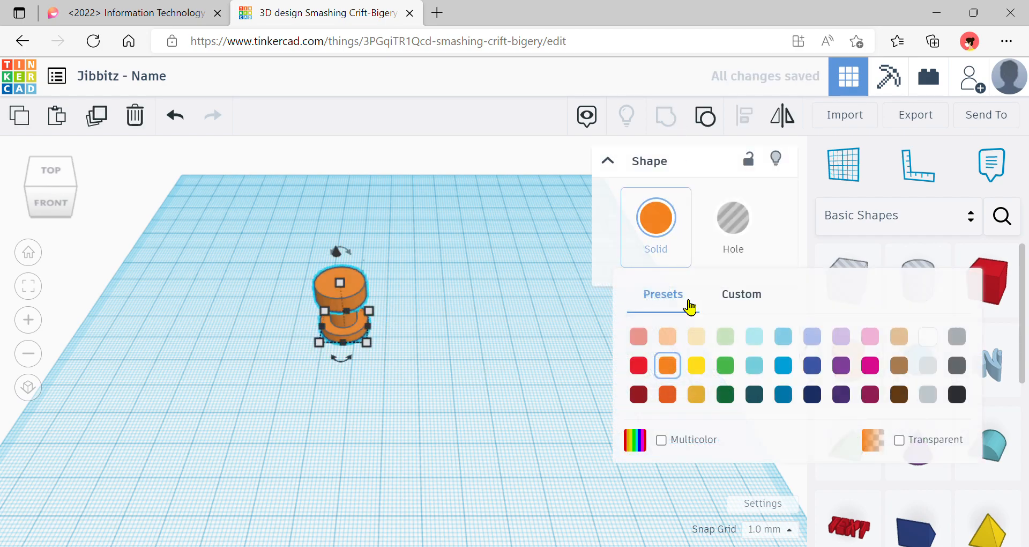
{"action": "left_click", "coordinate": [957, 396]}
{"action": "left_click", "coordinate": [410, 367]}
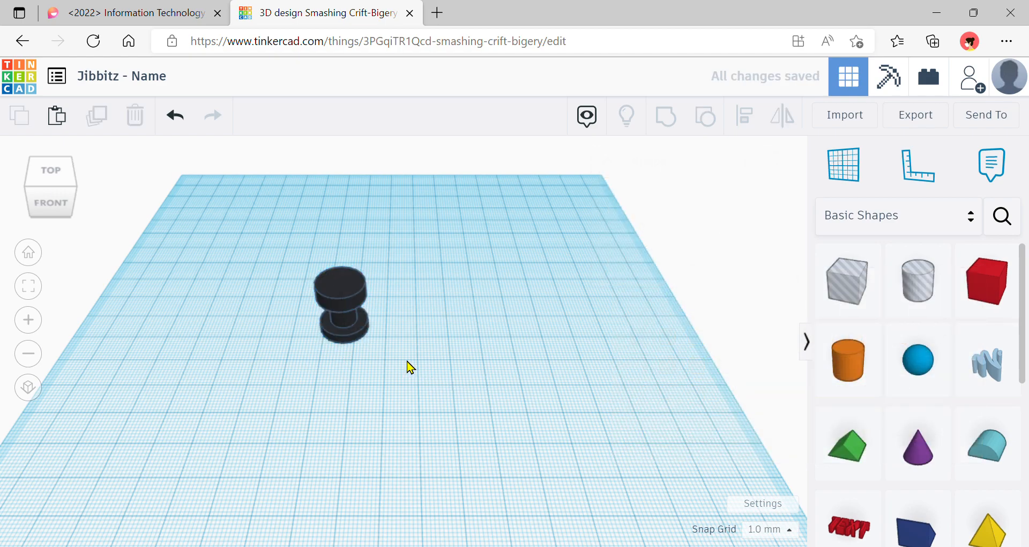
- Move the black stud close to the base grid's left edge and set a new workplane on its top face
{"action": "left_click_drag", "start_coordinate": [333, 303], "coordinate": [156, 301]}
{"action": "left_click", "coordinate": [434, 231]}
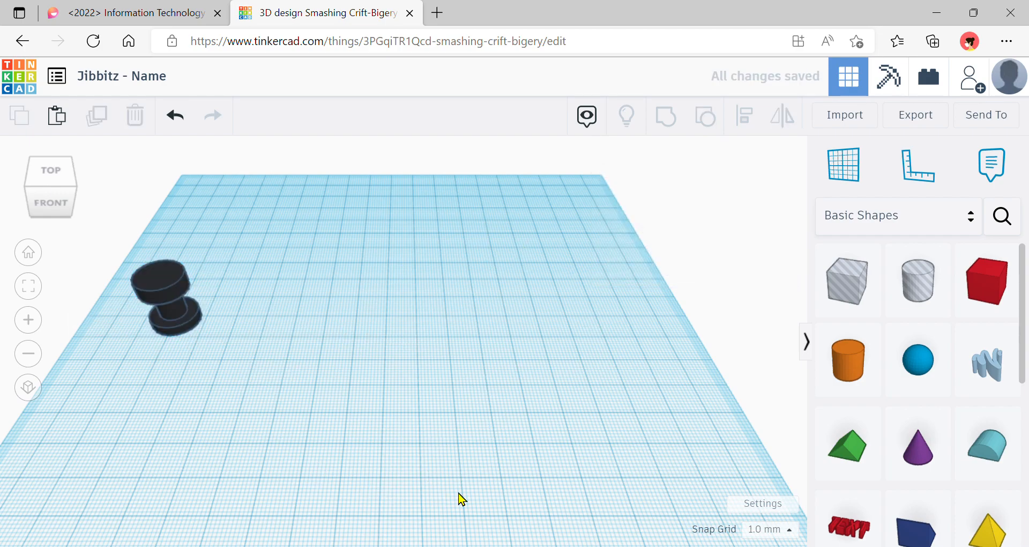
{"action": "left_click", "coordinate": [845, 179]}
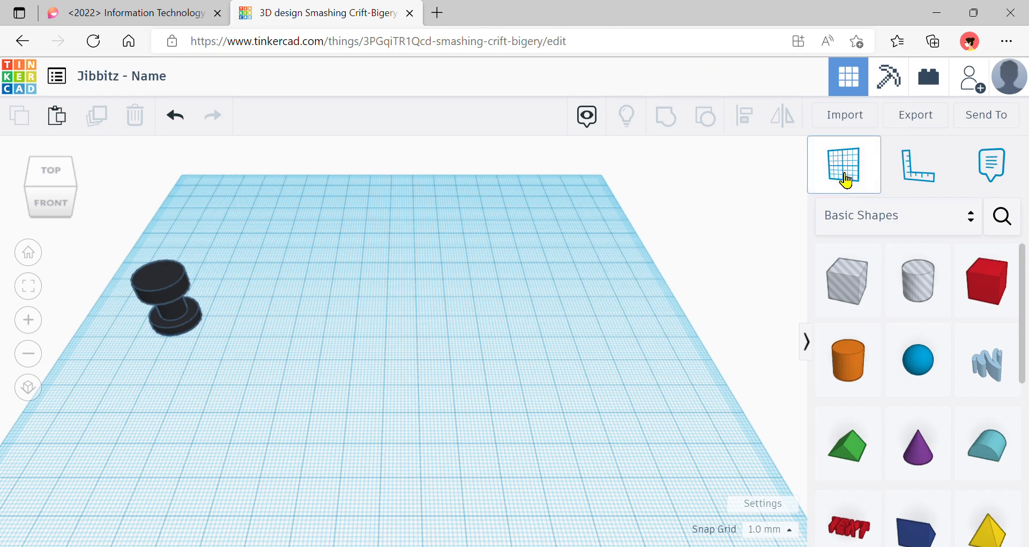
{"action": "left_click", "coordinate": [158, 276]}
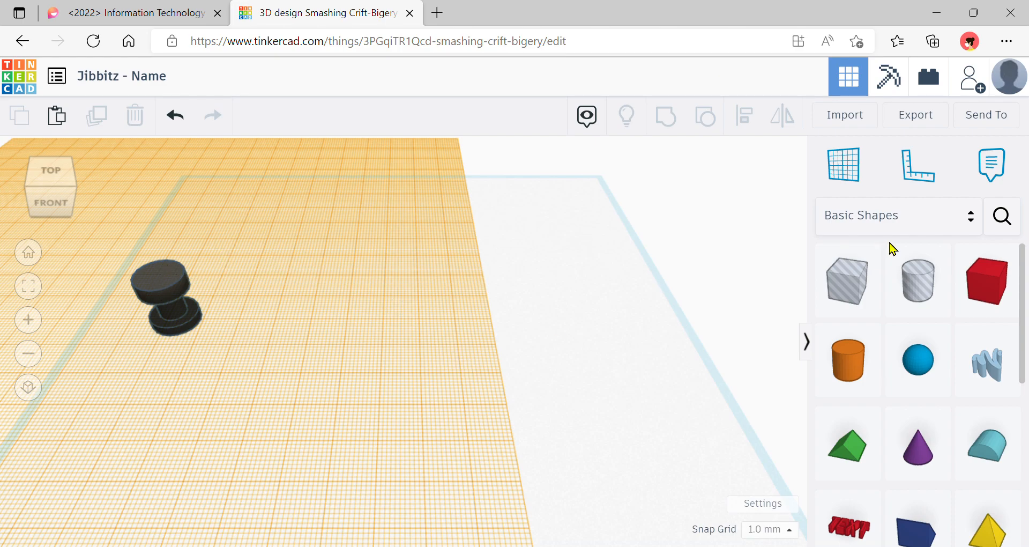
- Place the yellow five-pointed star from the basic shapes on the raised workplane beside the stud and reduce its height to 5 mm
{"action": "scroll", "coordinate": [966, 424], "scroll_direction": "down", "scroll_amount": 5}
{"action": "scroll", "coordinate": [966, 418], "scroll_direction": "down", "scroll_amount": 1}
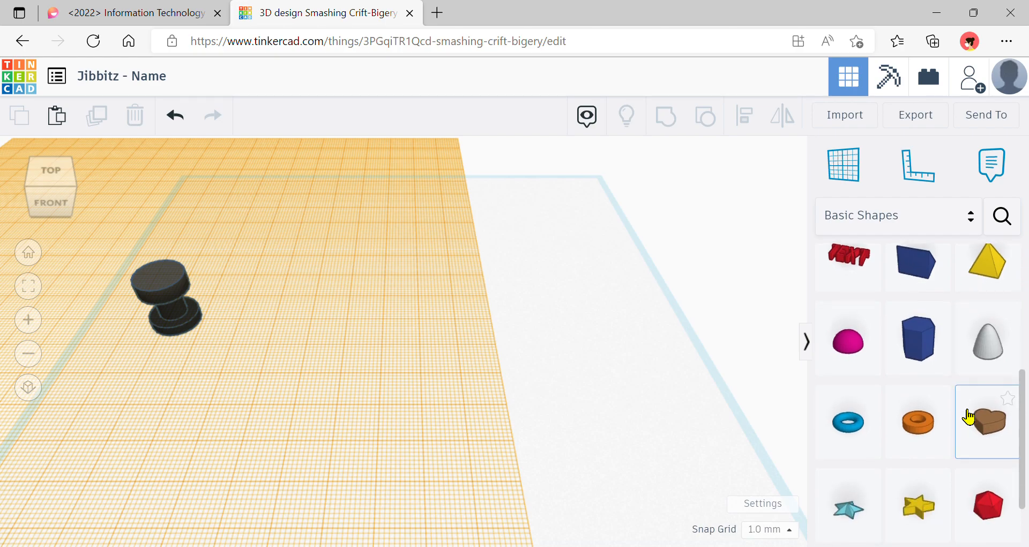
{"action": "left_click_drag", "start_coordinate": [925, 506], "coordinate": [321, 378]}
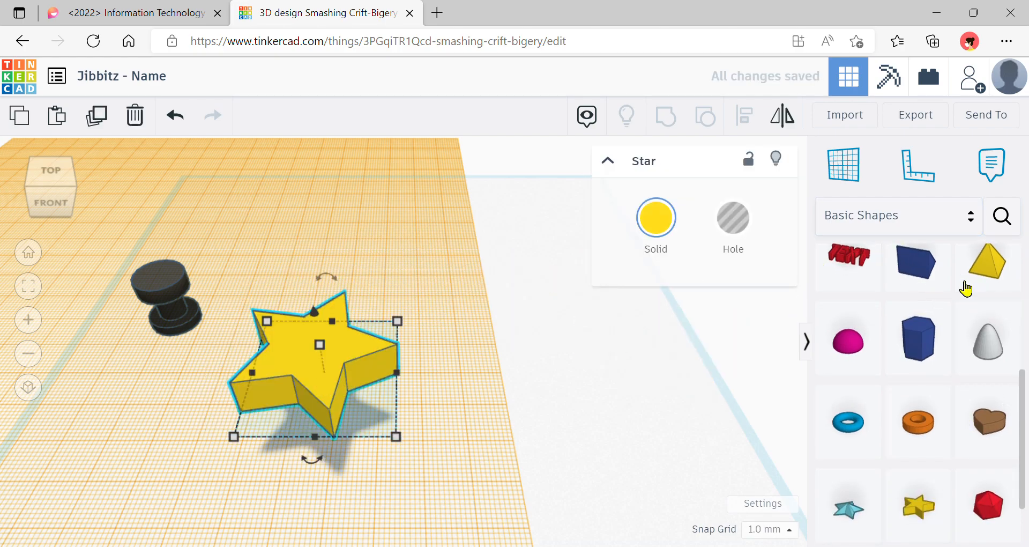
{"action": "left_click", "coordinate": [926, 216]}
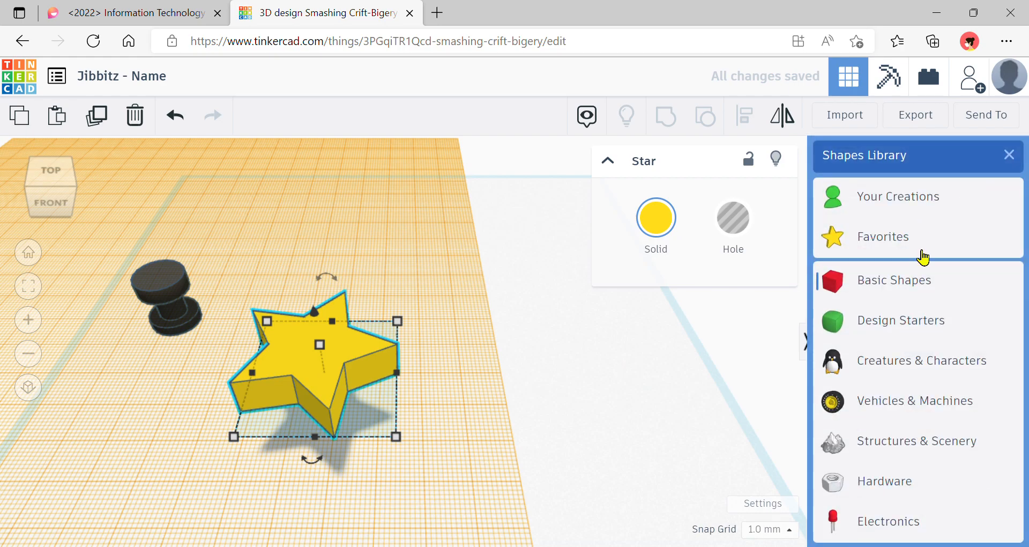
{"action": "left_click", "coordinate": [1015, 157]}
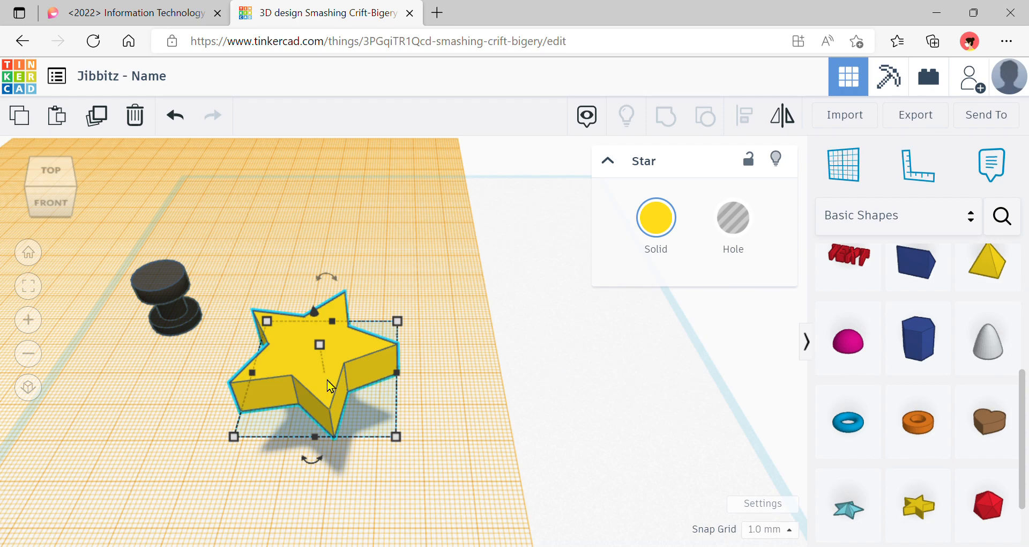
{"action": "left_click_drag", "start_coordinate": [323, 347], "coordinate": [321, 363]}
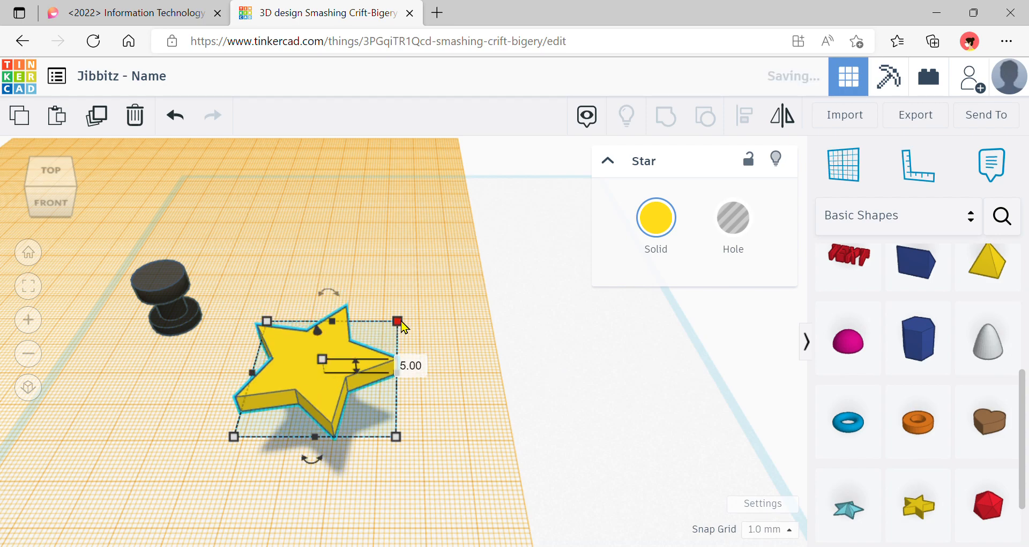
{"action": "left_click", "coordinate": [486, 373]}
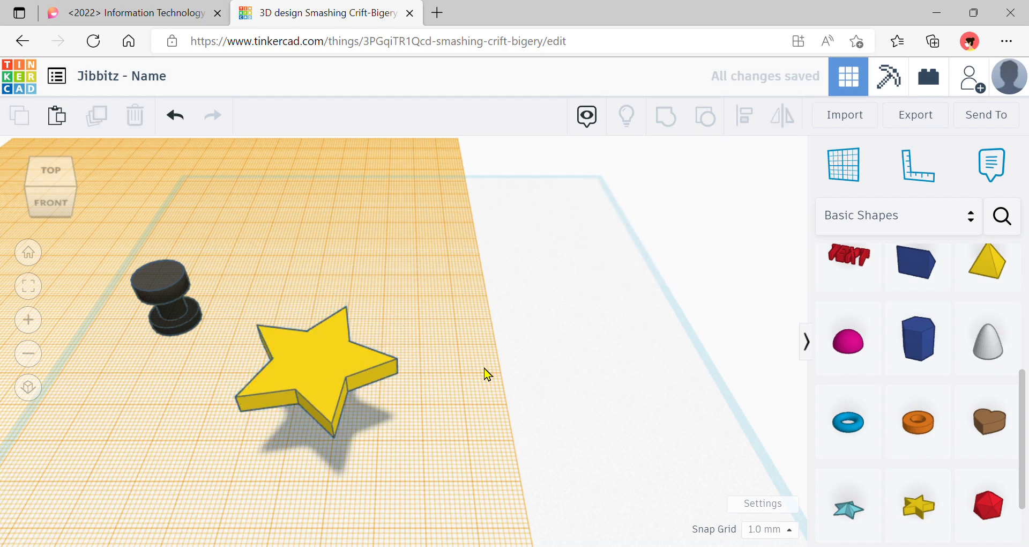
- Return the workplane to the base grid and align the star and the stud to their centers in both horizontal directions
{"action": "left_click", "coordinate": [845, 175]}
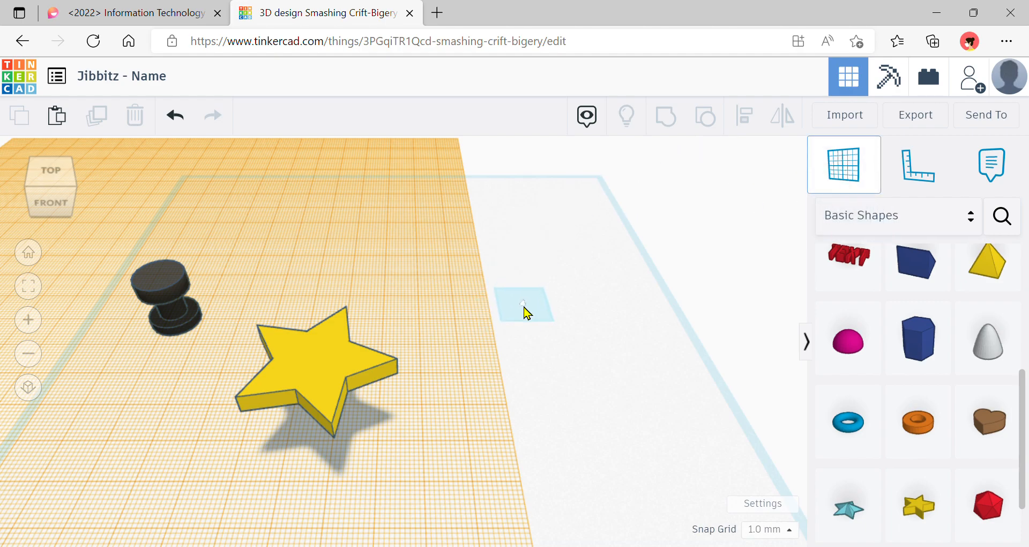
{"action": "left_click", "coordinate": [528, 313]}
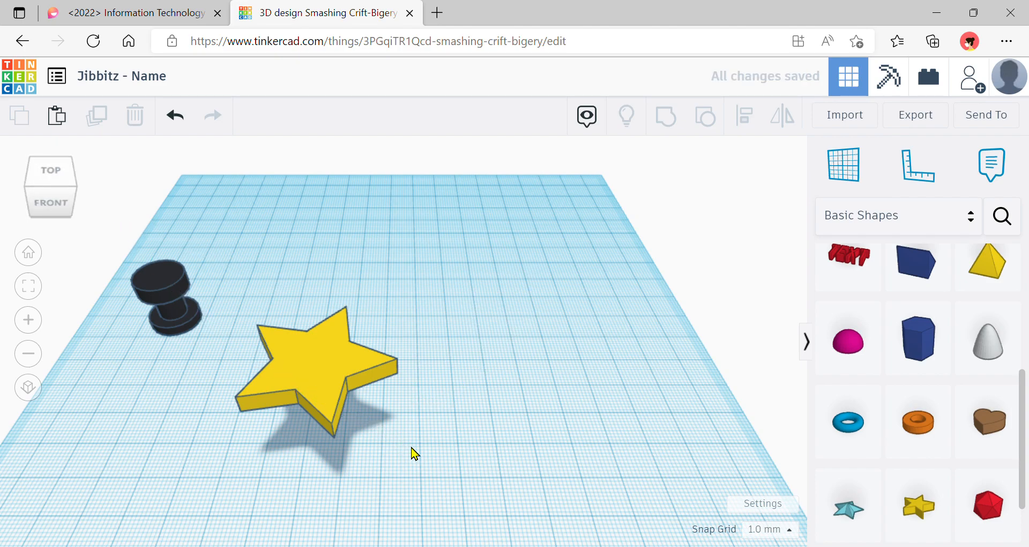
{"action": "left_click_drag", "start_coordinate": [419, 452], "coordinate": [102, 228]}
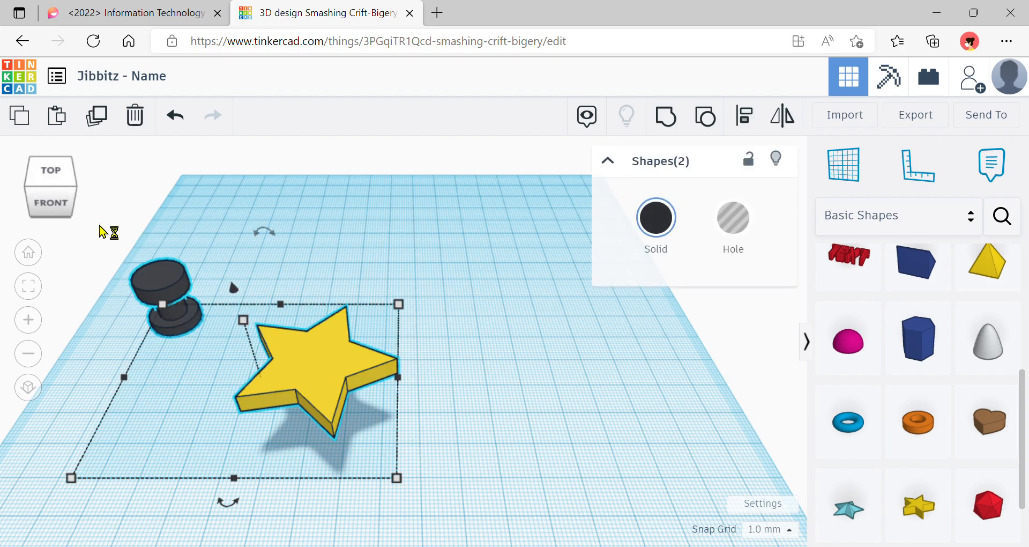
{"action": "left_click", "coordinate": [752, 123]}
{"action": "left_click", "coordinate": [103, 378]}
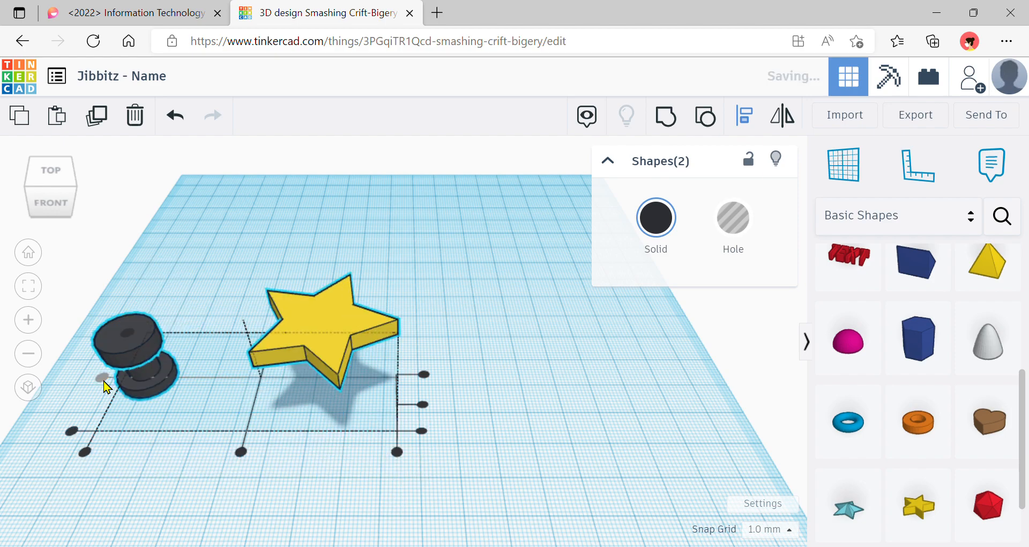
{"action": "left_click", "coordinate": [241, 452]}
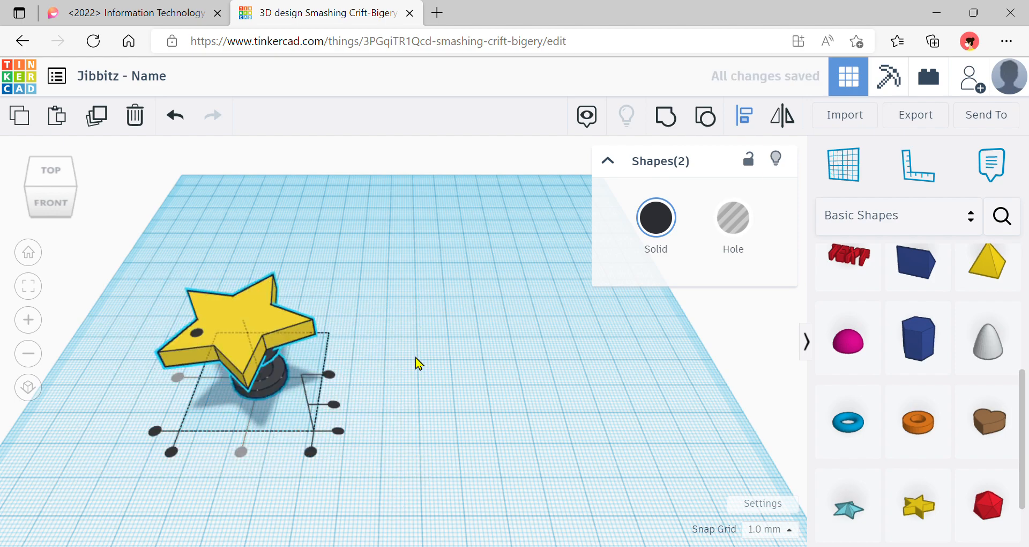
{"action": "right_click_drag", "start_coordinate": [416, 361], "coordinate": [429, 388]}
{"action": "left_click", "coordinate": [429, 389]}
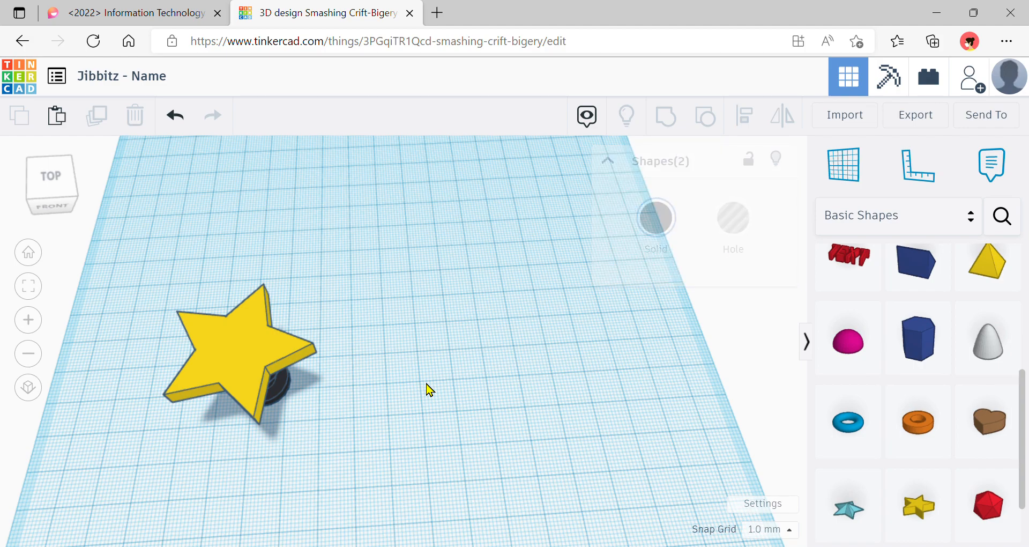
- Nudge the star a net two snap steps to the right to fine-tune its position over the stud
{"action": "left_click", "coordinate": [237, 342]}
{"action": "key", "text": "Right"}
{"action": "key", "text": "Right"}
{"action": "key", "text": "Right"}
{"action": "key", "text": "Right"}
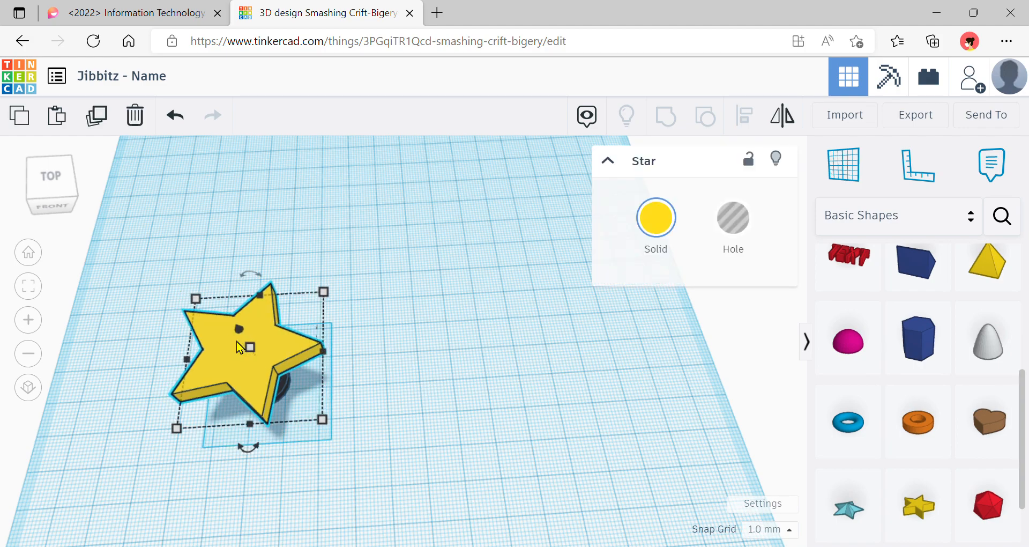
{"action": "right_click_drag", "start_coordinate": [461, 401], "coordinate": [449, 381]}
{"action": "key", "text": "Left"}
{"action": "key", "text": "Left"}
- Group the star with the stud into one shape and enable the Multicolor option to keep their original colors
{"action": "left_click_drag", "start_coordinate": [153, 235], "coordinate": [379, 468]}
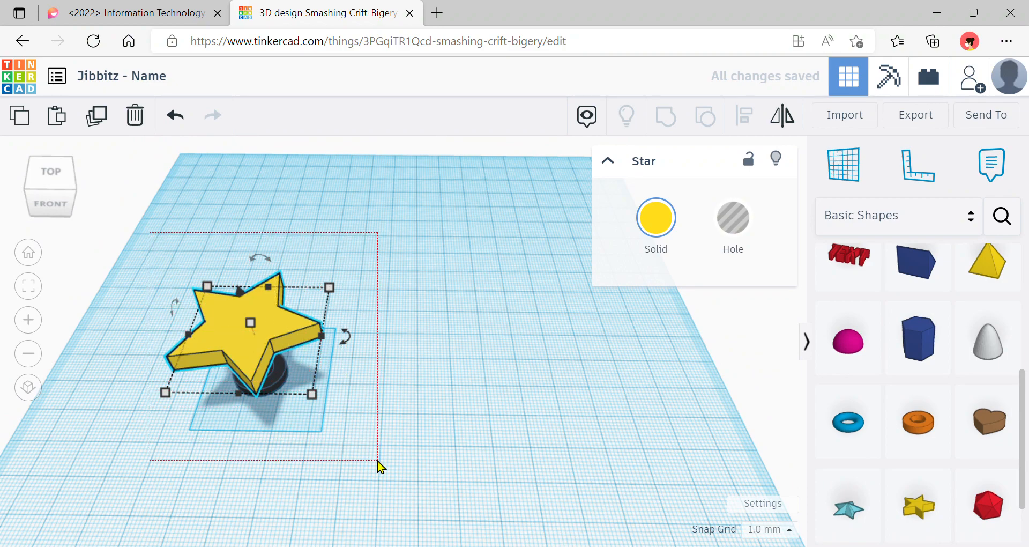
{"action": "left_click", "coordinate": [676, 126]}
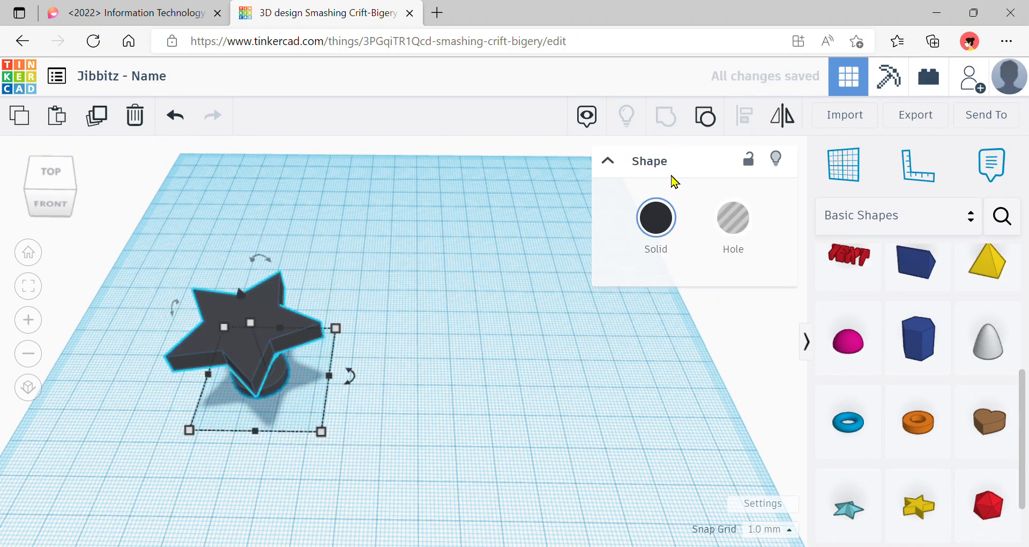
{"action": "left_click", "coordinate": [662, 217]}
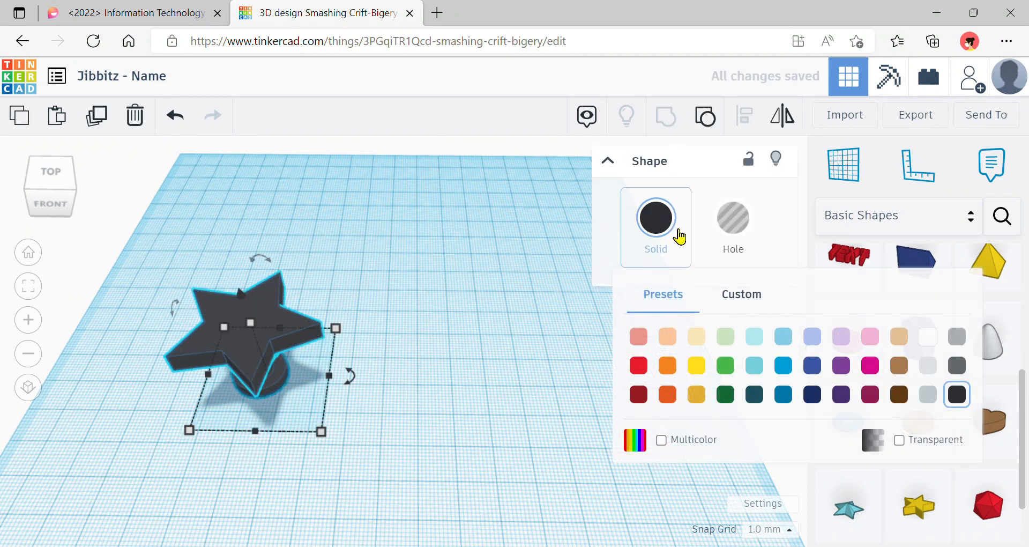
{"action": "left_click", "coordinate": [661, 439]}
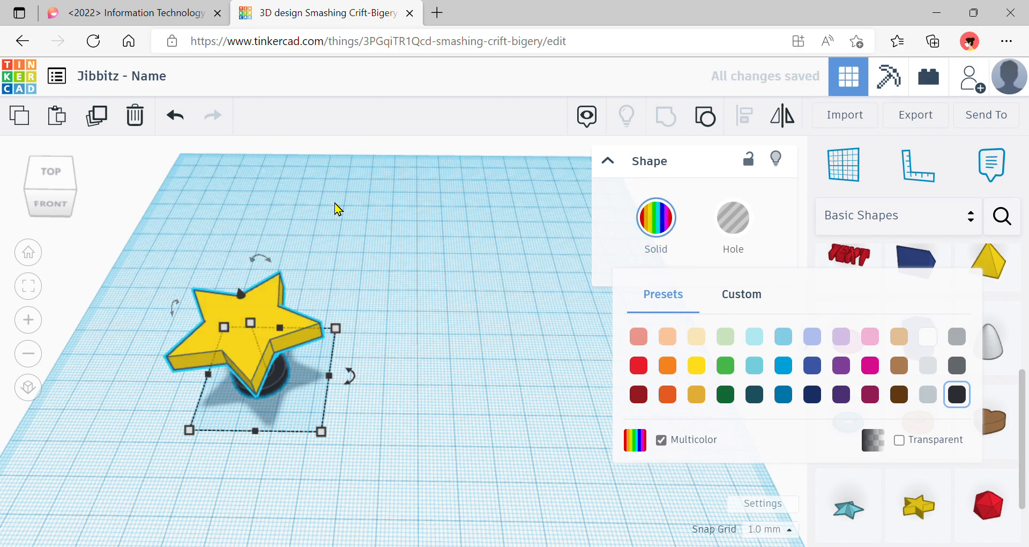